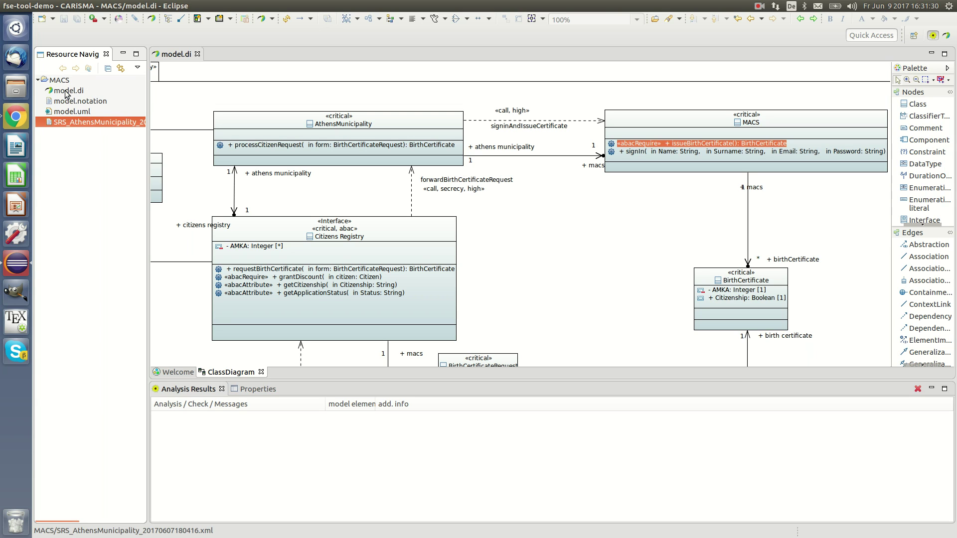
# Create a new CARiSMA analysis for model.uml in the MACS project
pyautogui.rightClick(60, 115)
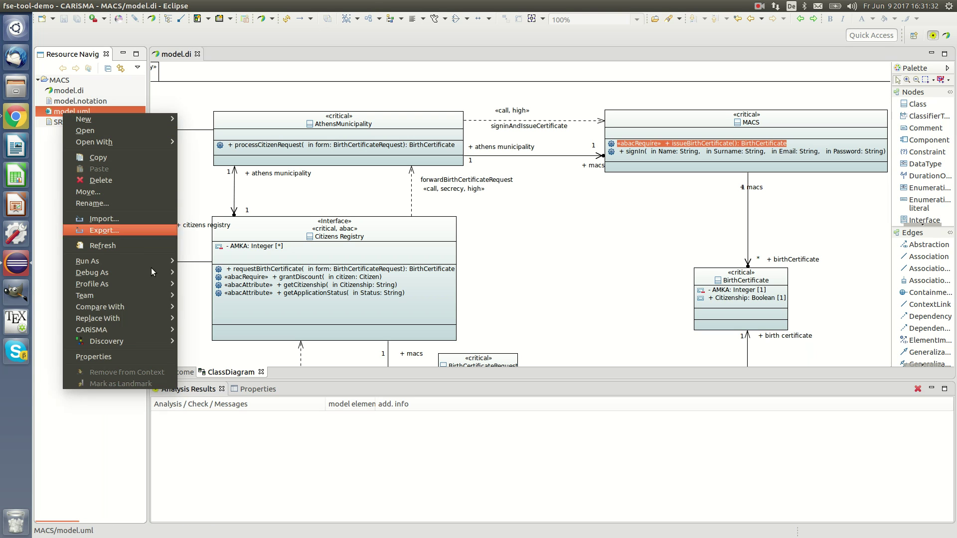
pyautogui.moveTo(138, 330)
pyautogui.click(211, 328)
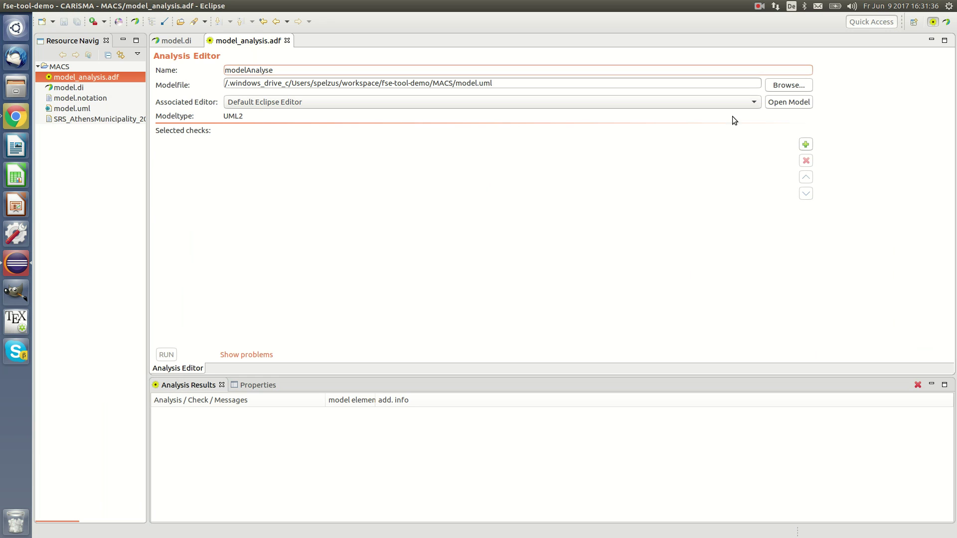
# Add the Create Help Document for STS mapping check to the model analysis and save it
pyautogui.click(805, 144)
pyautogui.click(399, 204)
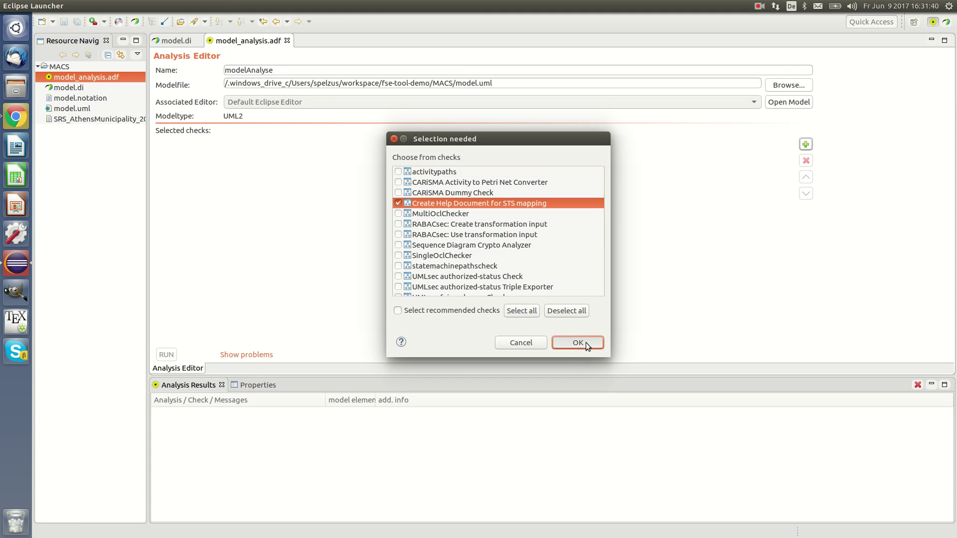
pyautogui.click(577, 342)
pyautogui.hotkey('ctrl', 's')
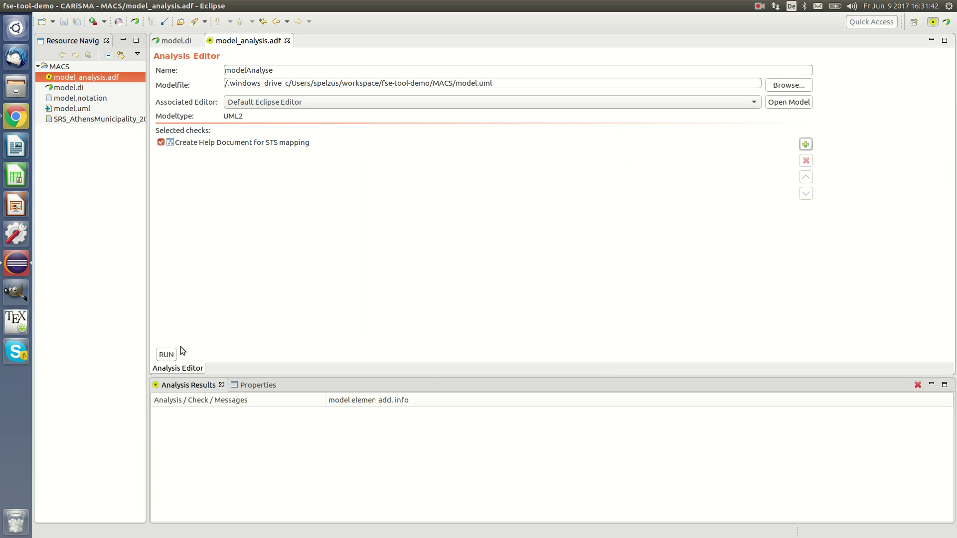
# Run the analysis with STS input loaded from file and create an automated analysis from its help document result
pyautogui.click(164, 355)
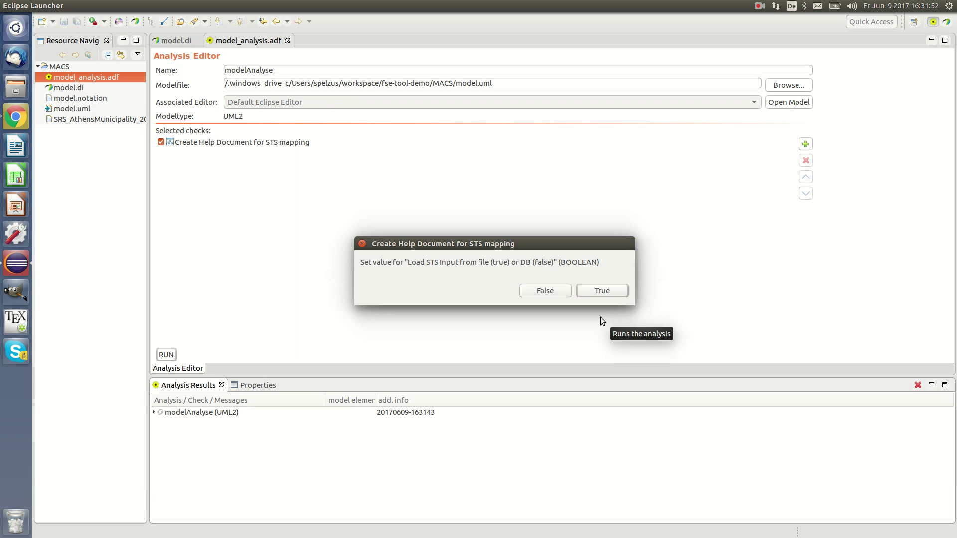
pyautogui.click(603, 291)
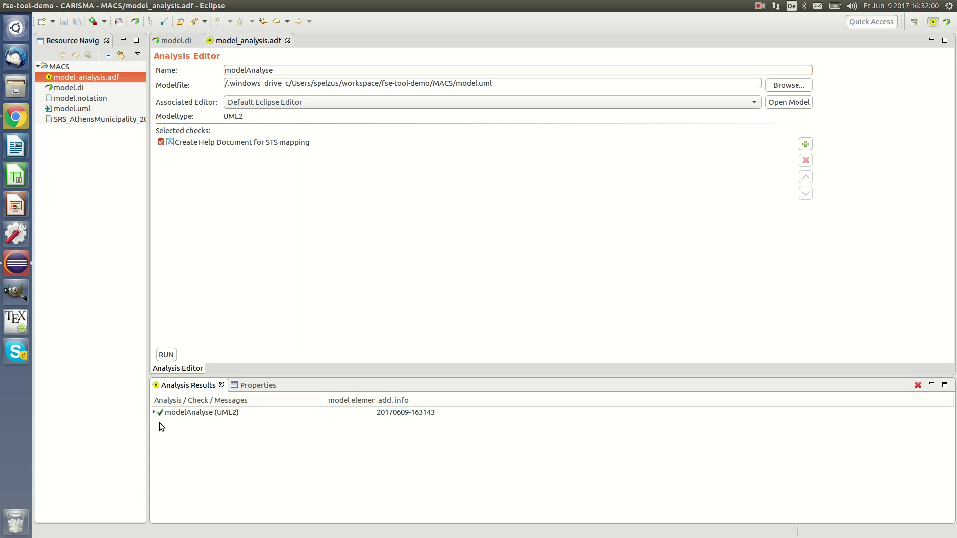
pyautogui.click(154, 412)
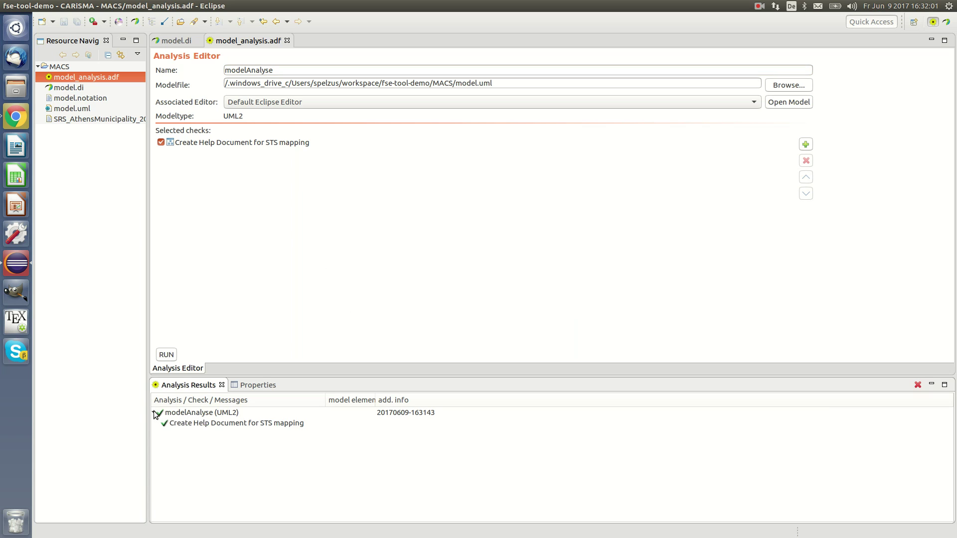
pyautogui.rightClick(210, 424)
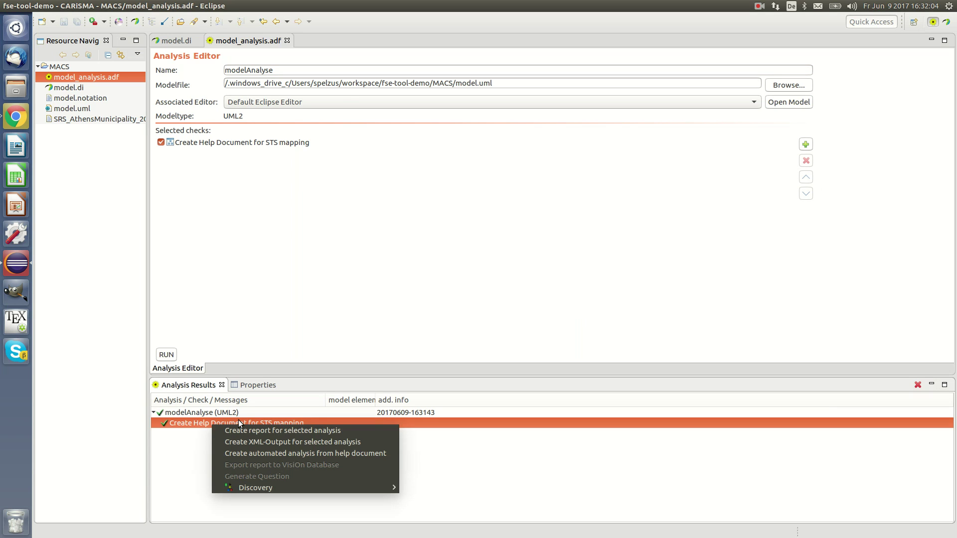
pyautogui.click(279, 453)
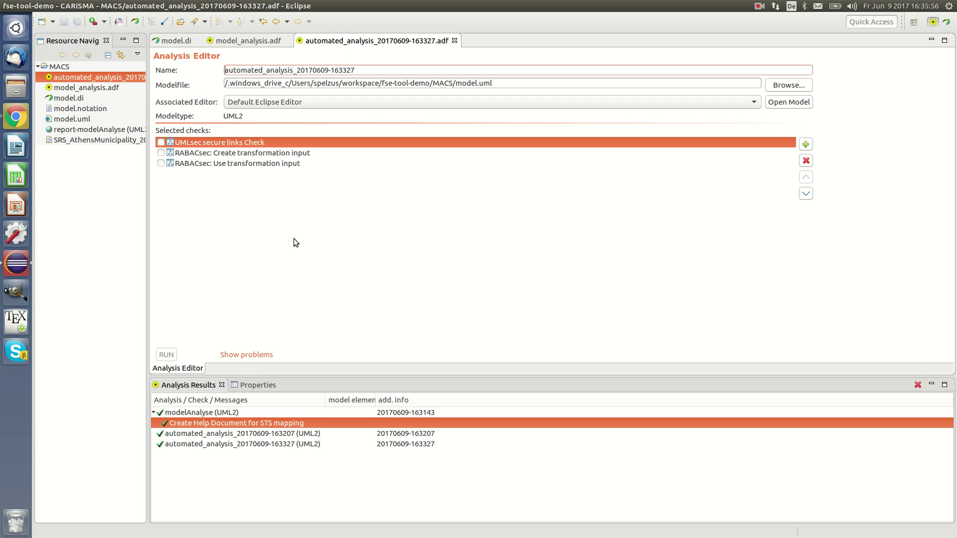
# Create a report for the Create Help Document for STS mapping result and examine the RABAC commitment's document and role mappings
pyautogui.rightClick(200, 422)
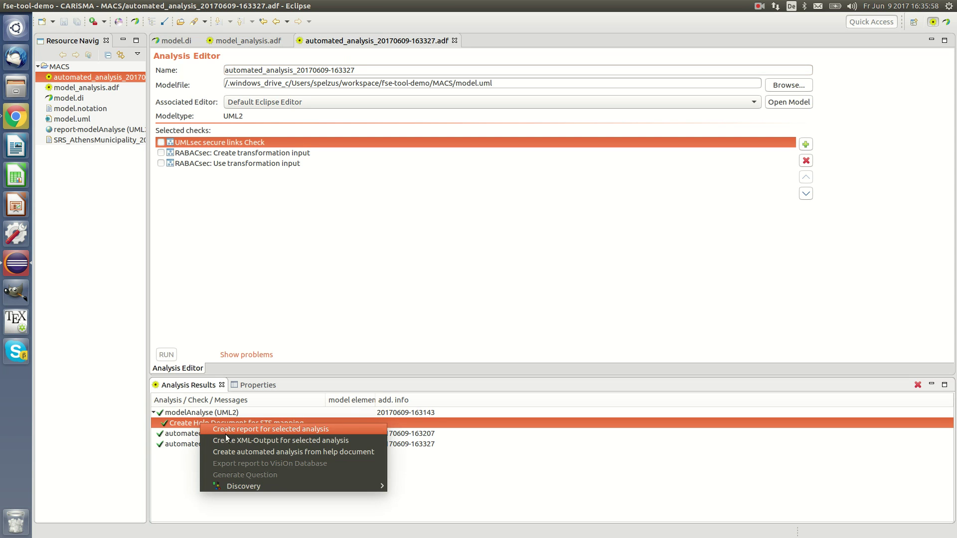
pyautogui.click(241, 428)
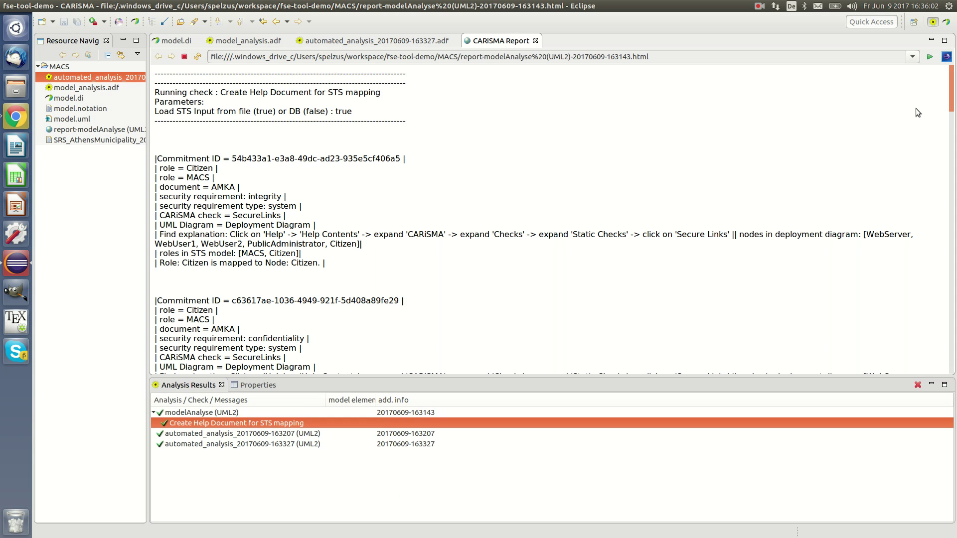
pyautogui.moveTo(946, 98); pyautogui.dragTo(953, 366)
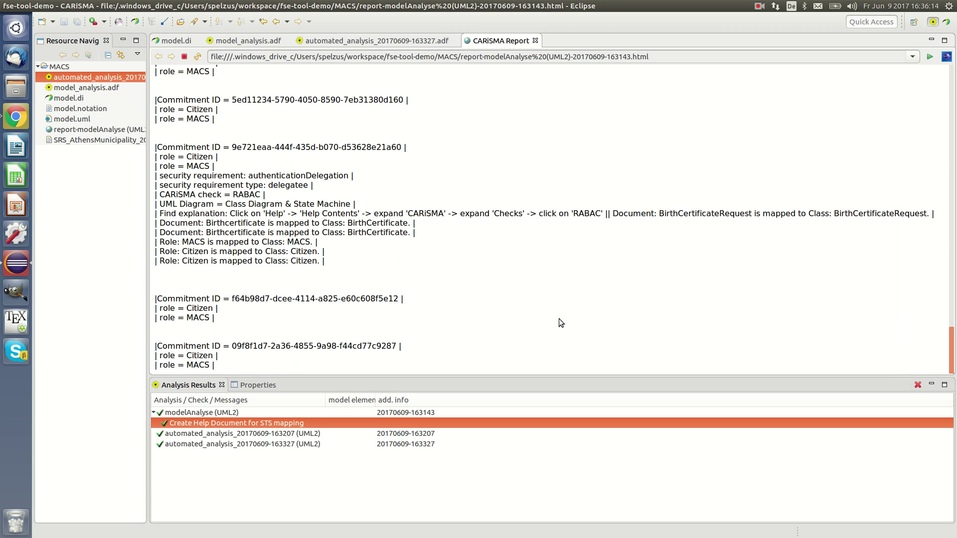
pyautogui.doubleClick(374, 224)
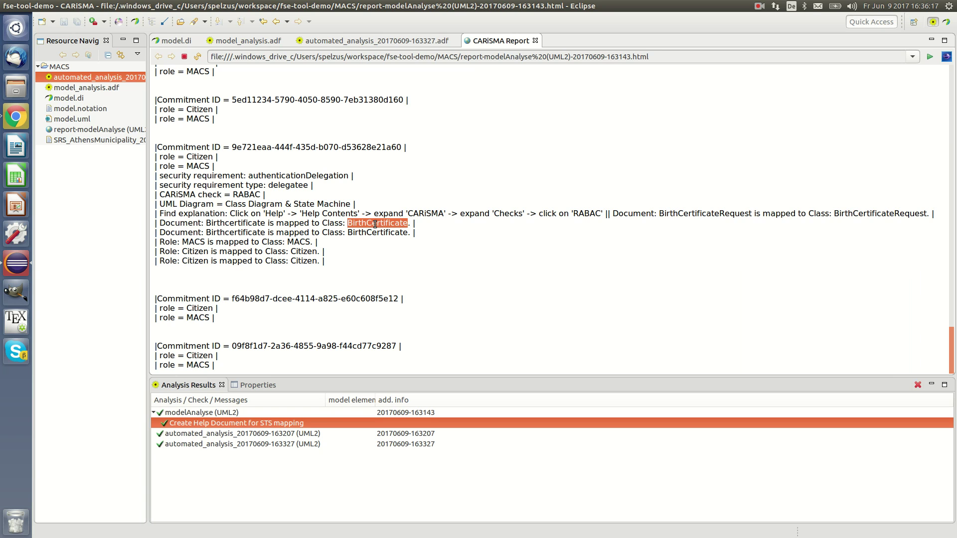
pyautogui.doubleClick(248, 194)
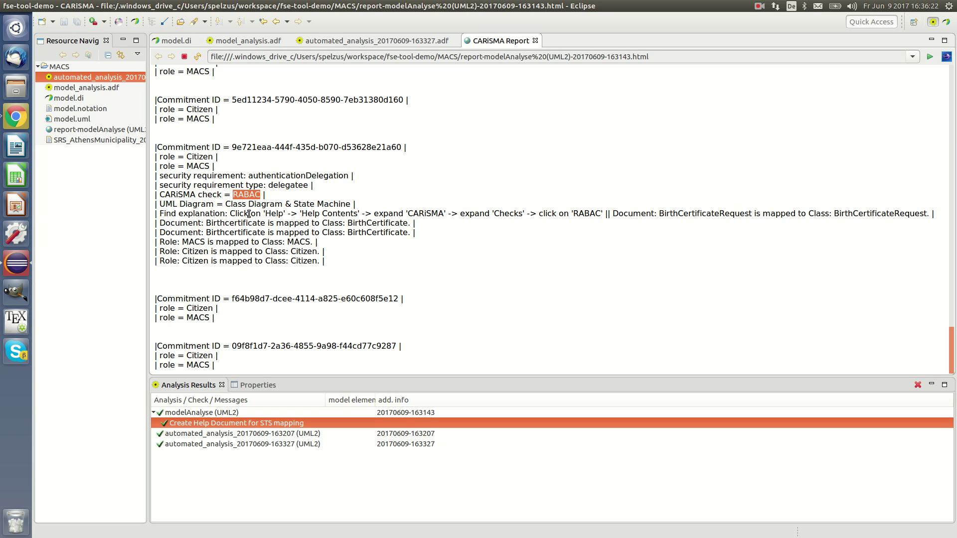
pyautogui.doubleClick(299, 243)
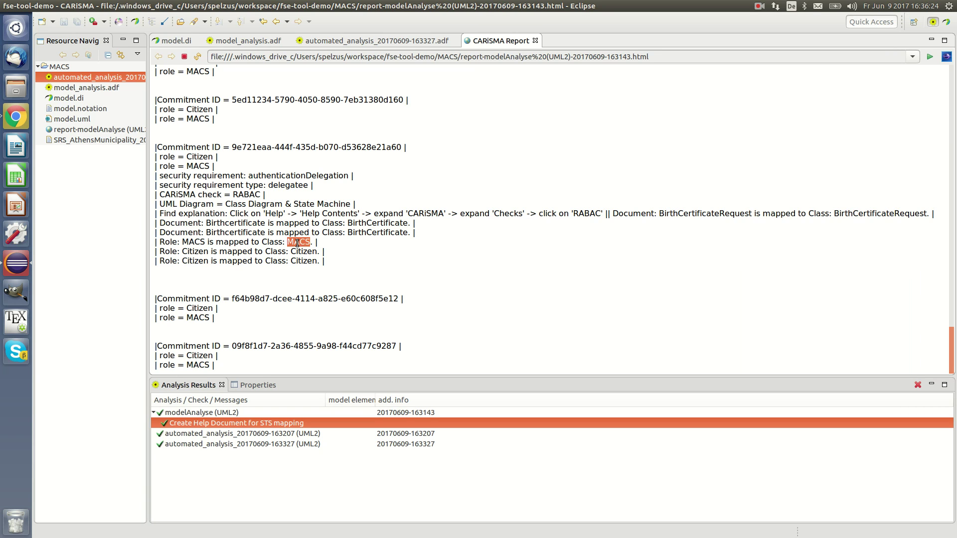
pyautogui.doubleClick(302, 253)
# In the model.di class diagram, inspect the abac stereotype applied to the Citizens Registry class
pyautogui.click(172, 40)
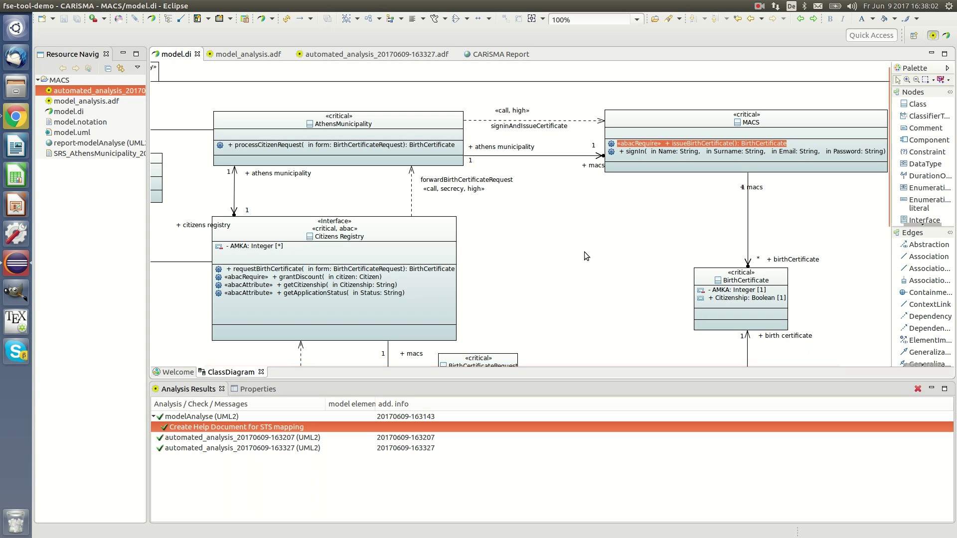
pyautogui.click(346, 228)
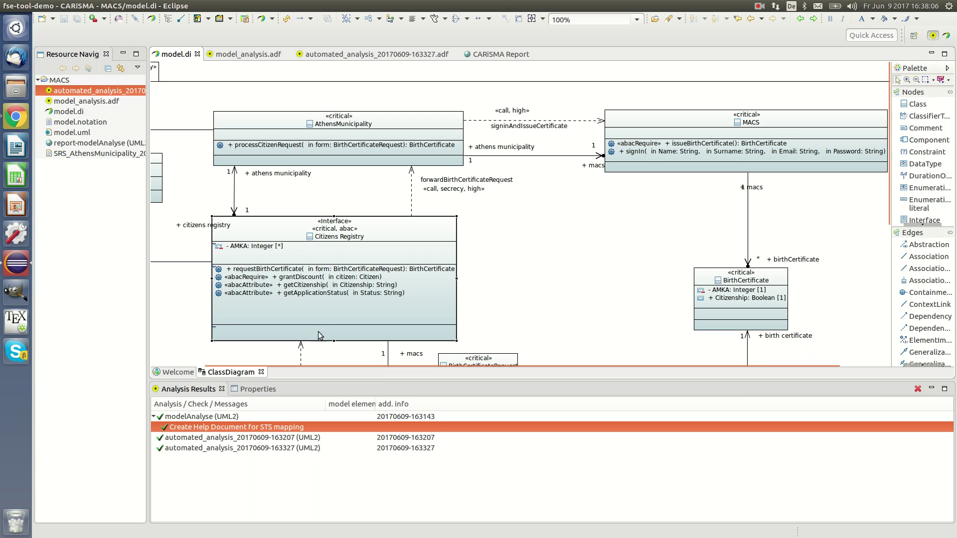
pyautogui.click(249, 389)
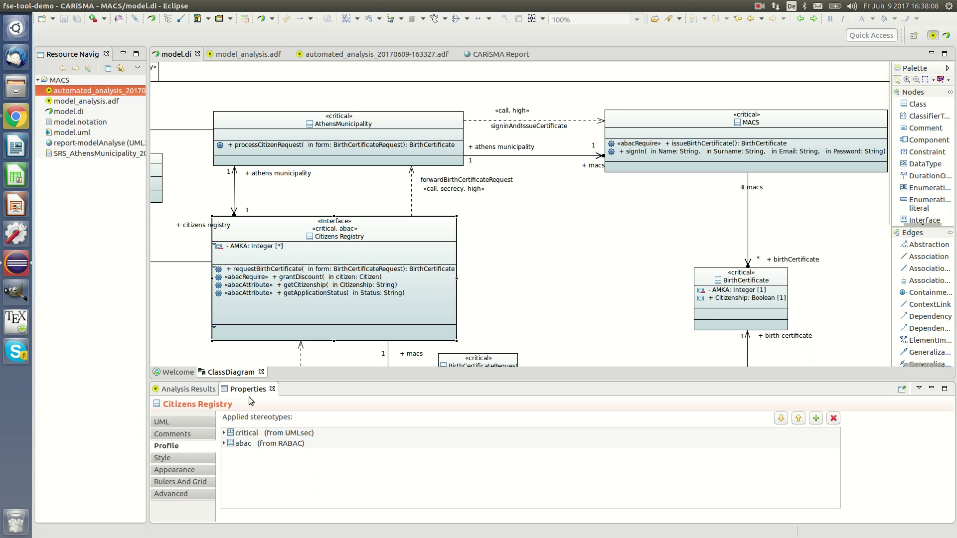
pyautogui.click(223, 443)
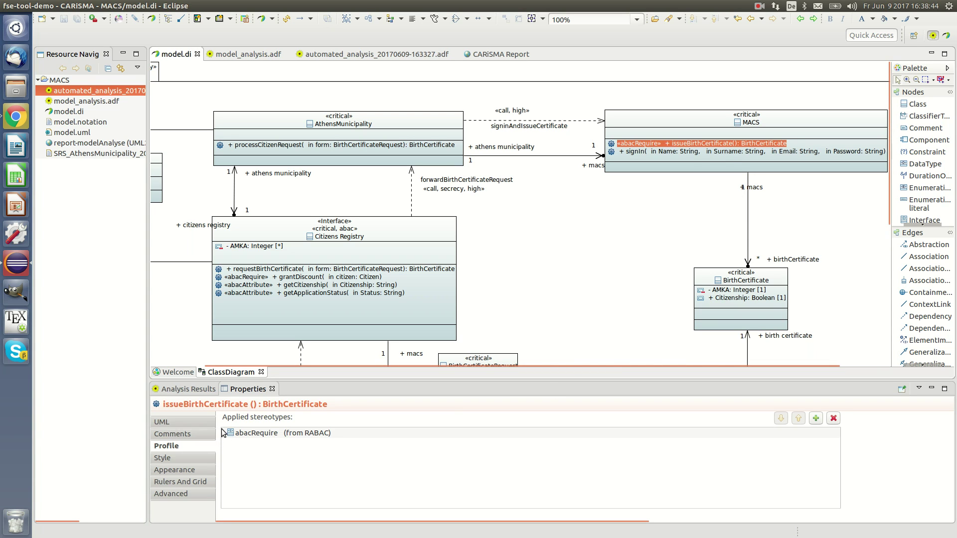
# Inspect the right and filters values of the abacRequire stereotype on the issueBirthCertificate operation
pyautogui.click(223, 433)
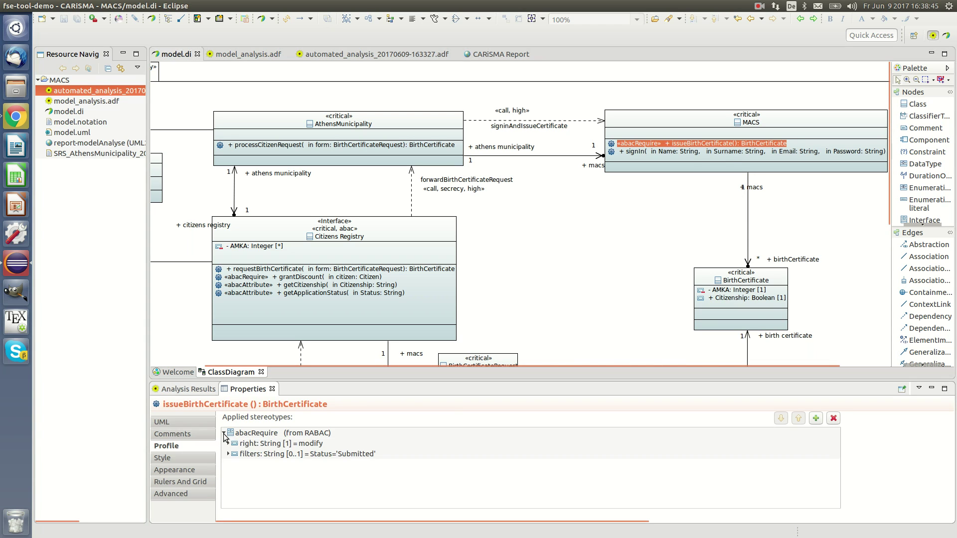
pyautogui.click(315, 445)
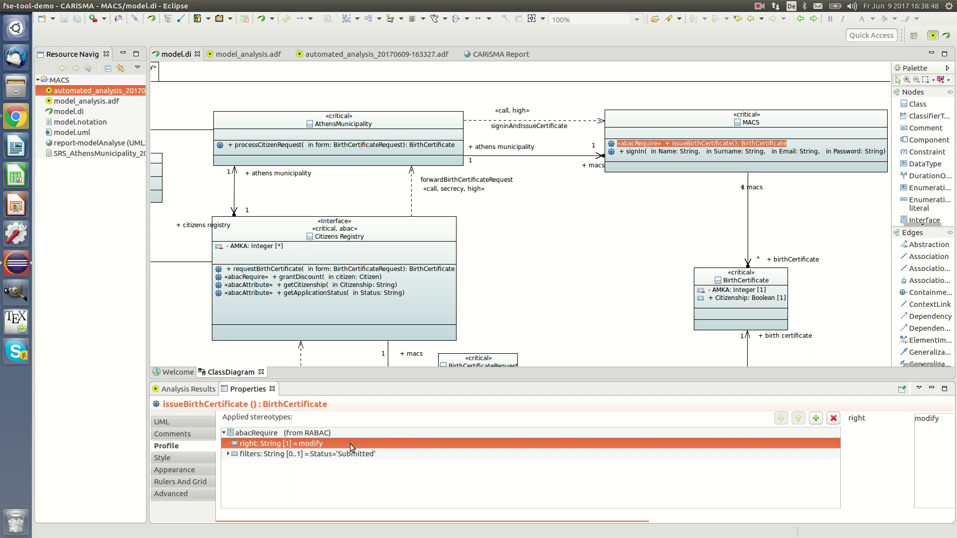
pyautogui.click(337, 454)
pyautogui.click(321, 445)
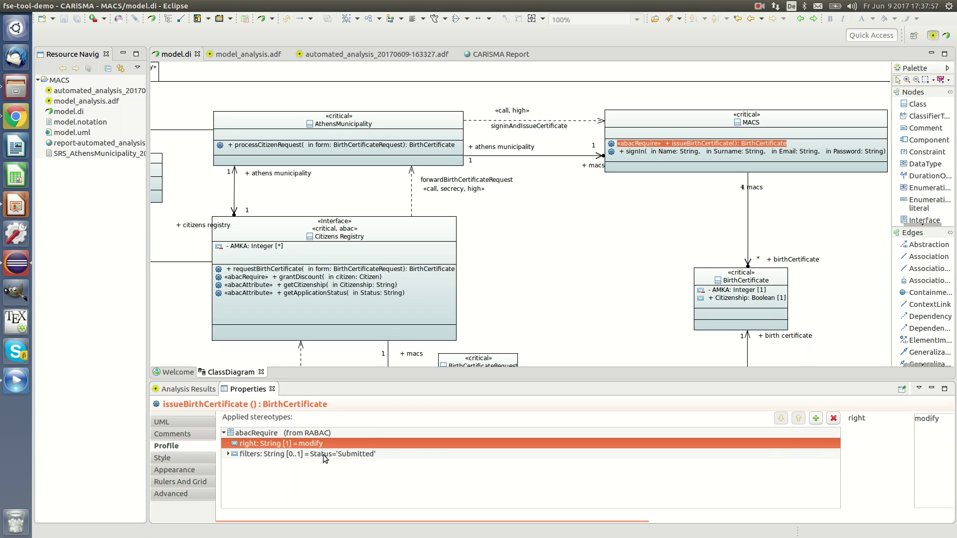
pyautogui.click(324, 455)
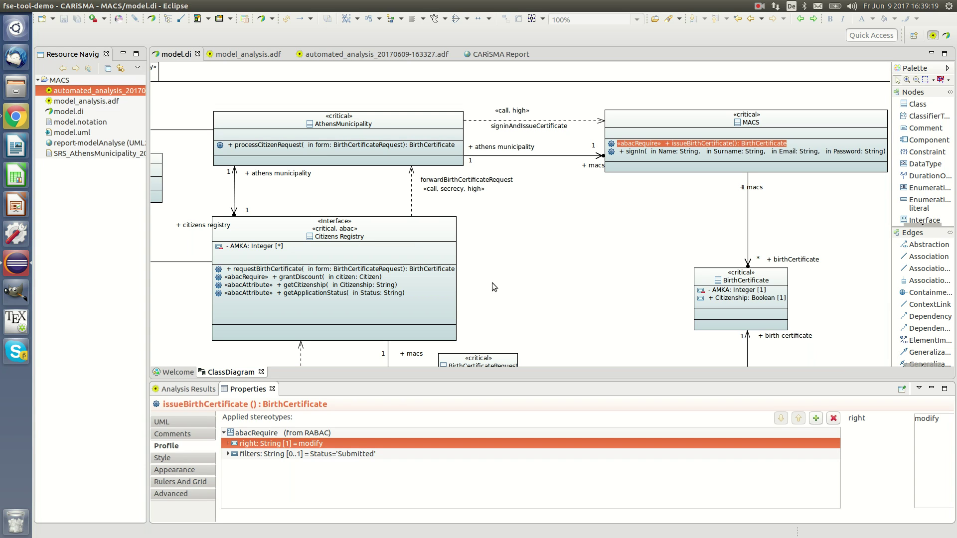
# In the automated analysis, enable the RABACsec: Create transformation input check and run it
pyautogui.click(121, 90)
pyautogui.doubleClick(121, 89)
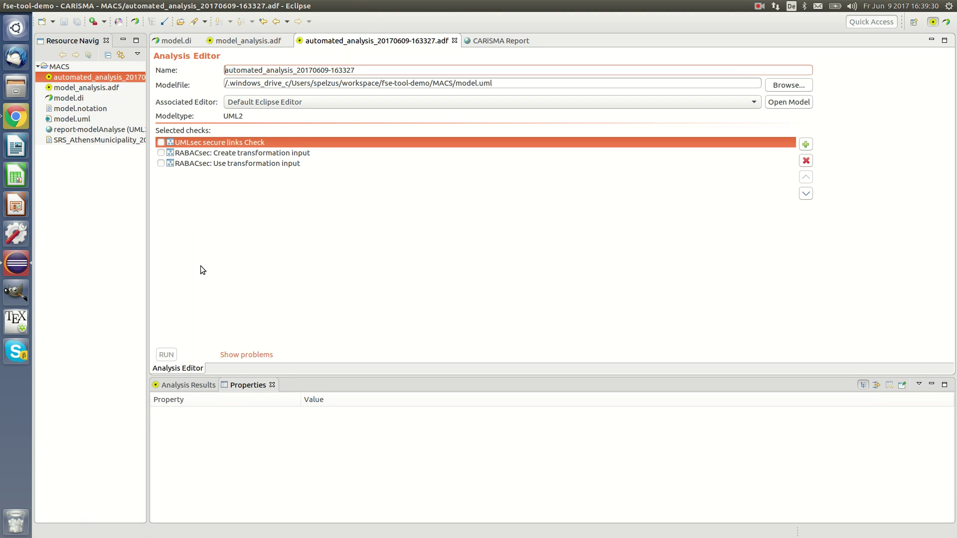
pyautogui.click(161, 153)
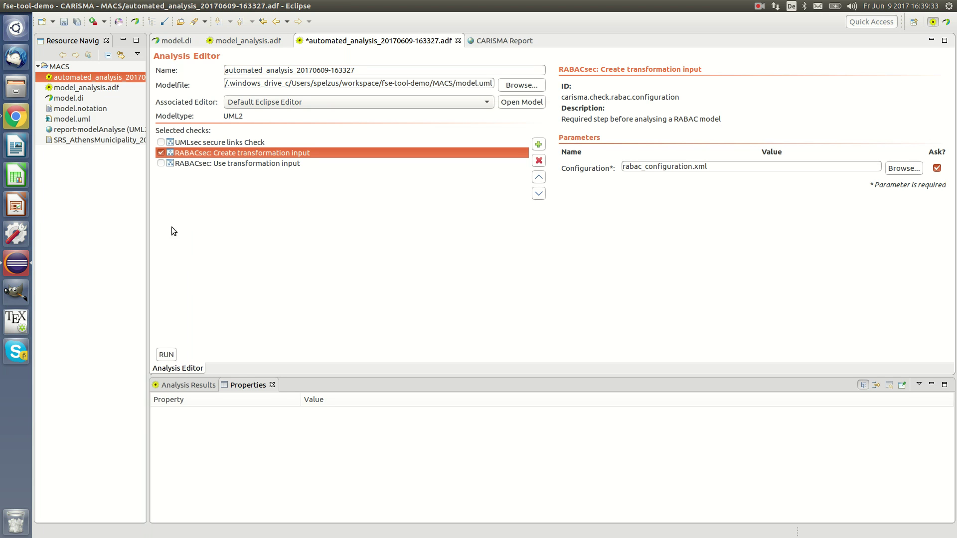
pyautogui.click(166, 355)
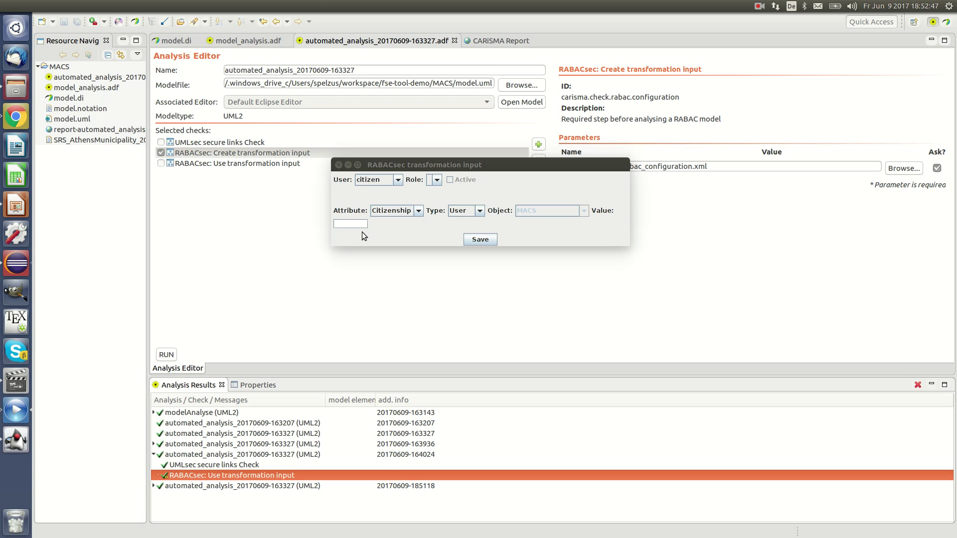
# In the RABACsec transformation input, choose the user employee and make the role citizensRegistry active
pyautogui.click(382, 180)
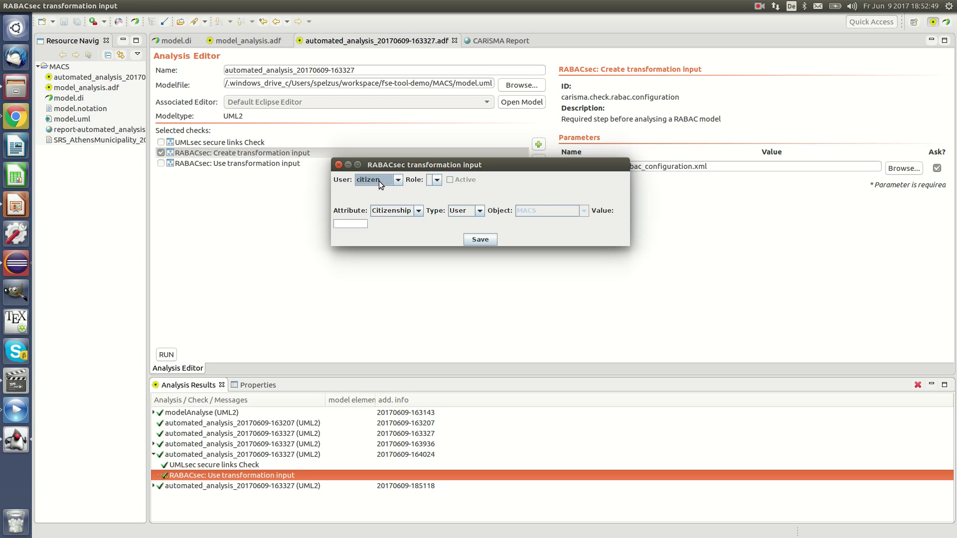
pyautogui.click(376, 196)
pyautogui.click(441, 181)
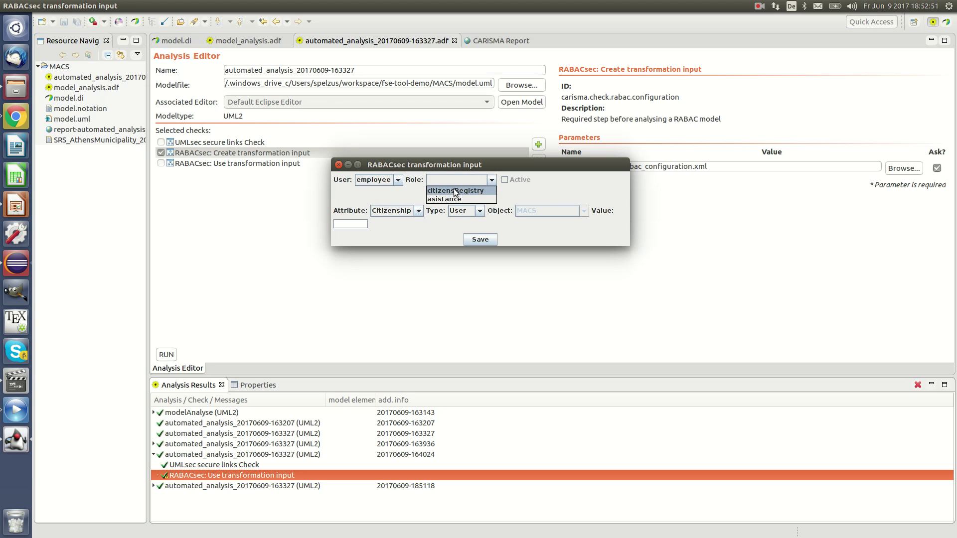
pyautogui.click(454, 190)
pyautogui.click(505, 180)
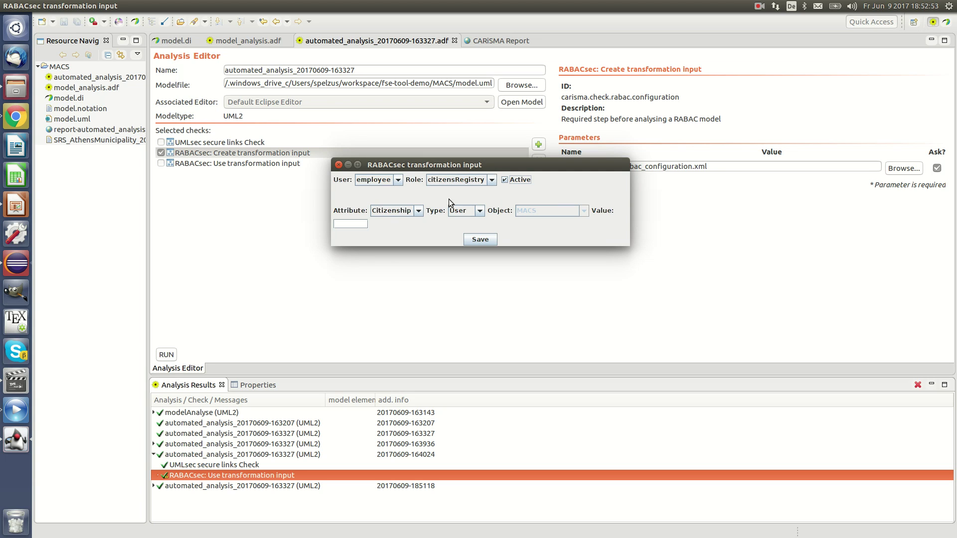
# Set the user attribute Status to Submitted and save the transformation input
pyautogui.click(402, 211)
pyautogui.click(393, 232)
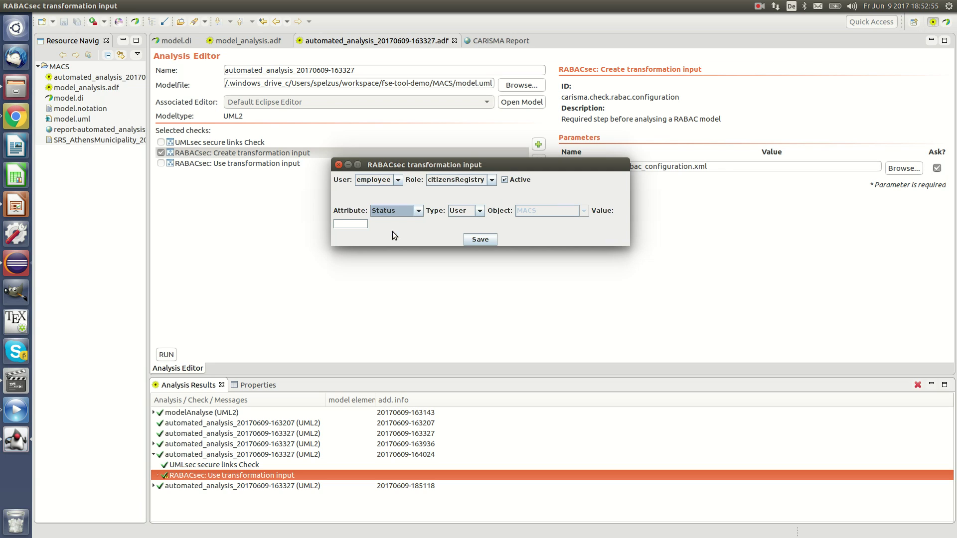
pyautogui.click(345, 225)
pyautogui.write('Submitted')
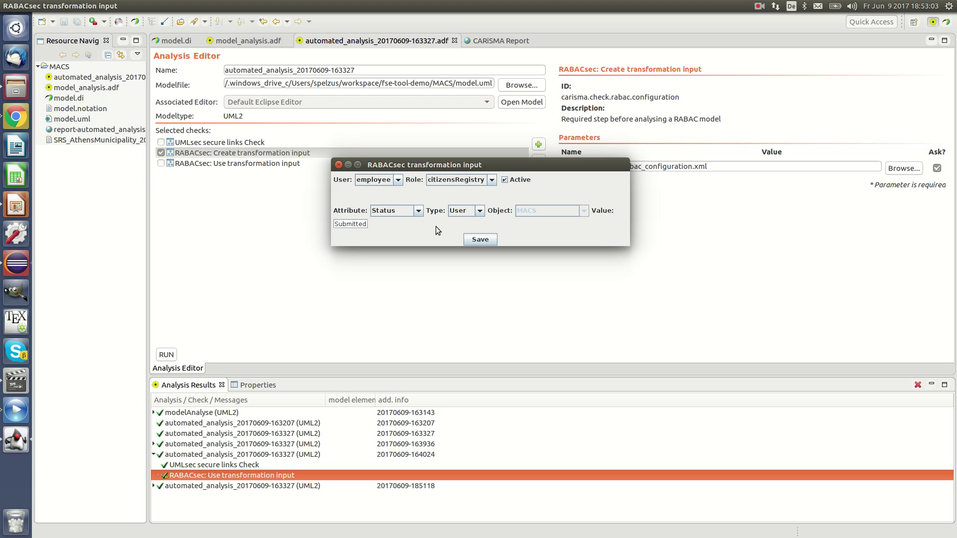
pyautogui.click(481, 240)
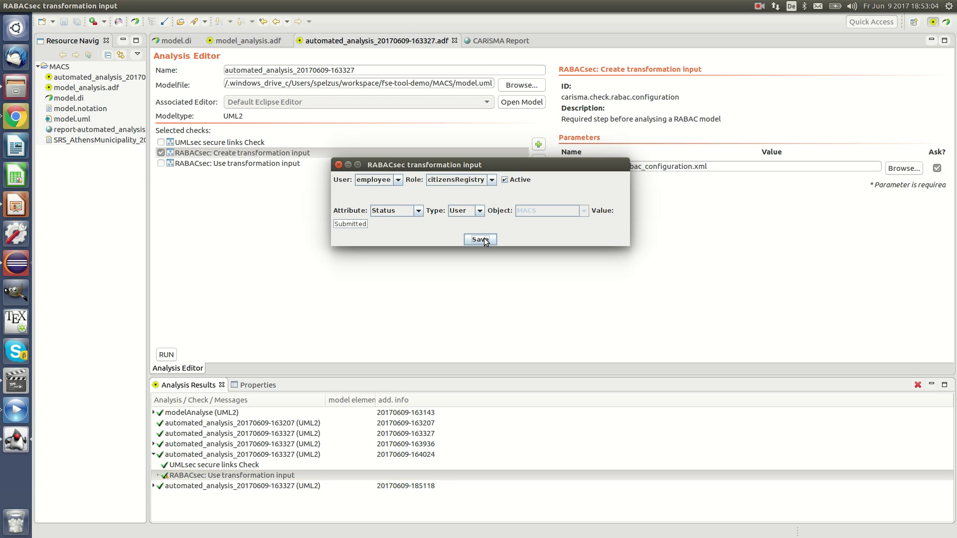
# Run the automated analysis with only the UMLsec secure links Check and RABACsec: Use transformation input enabled
pyautogui.click(160, 152)
pyautogui.click(161, 163)
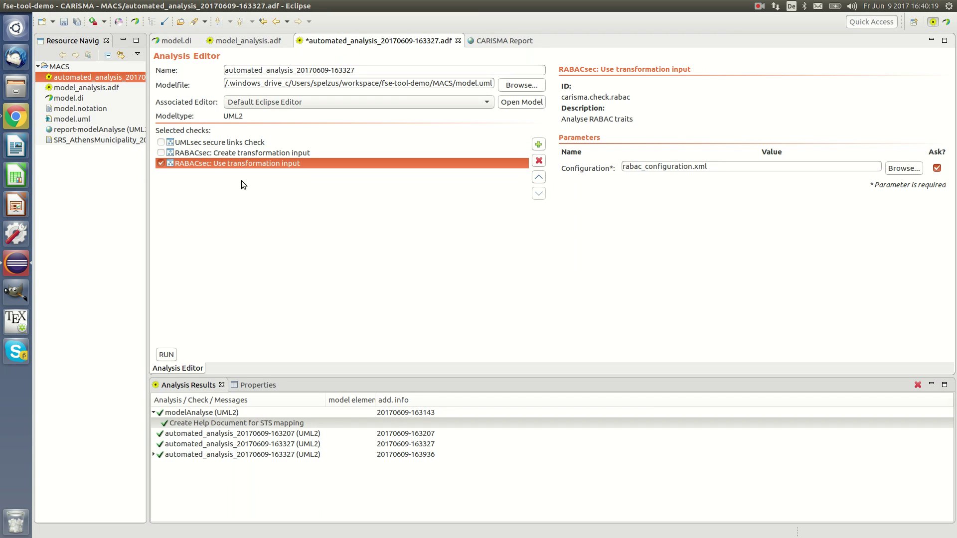
pyautogui.click(161, 143)
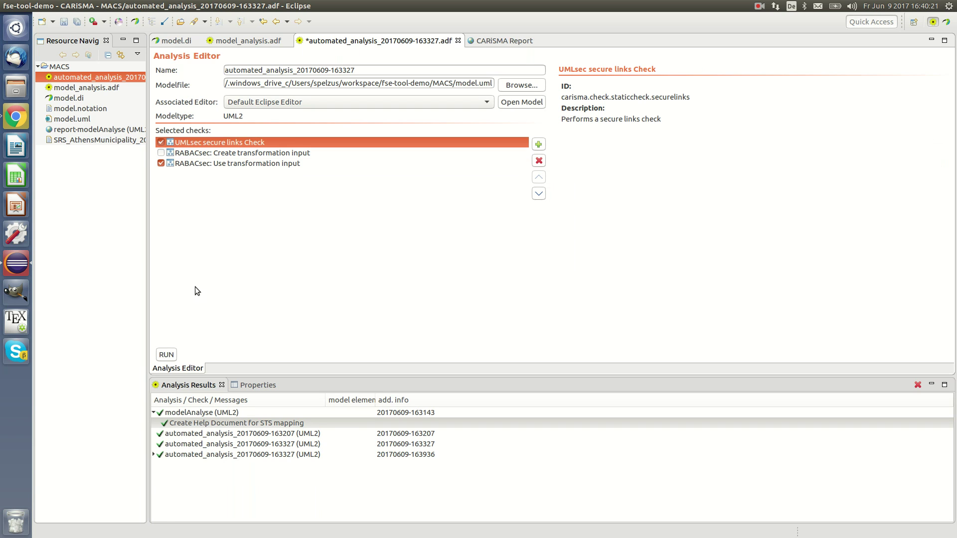
pyautogui.click(170, 356)
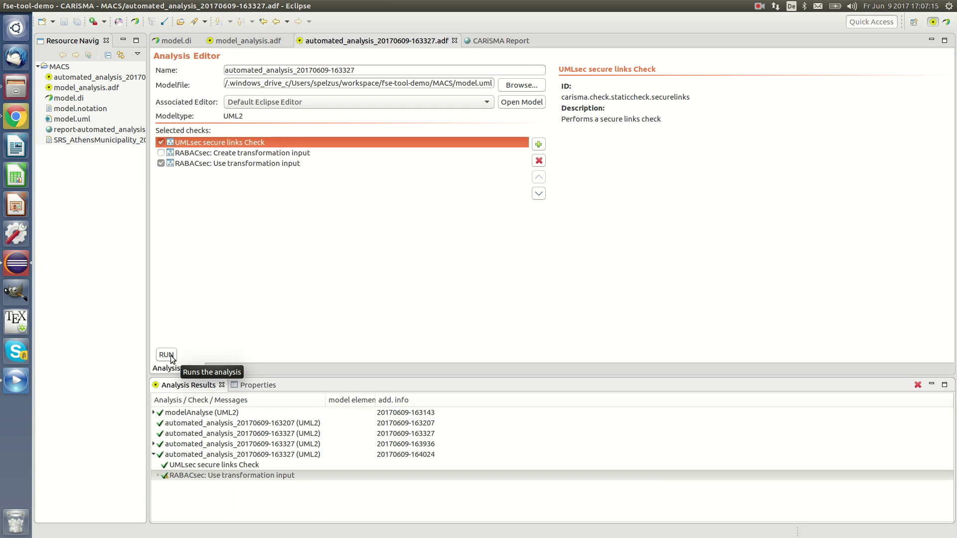
# Create a report from the RABACsec: Use transformation input result of the latest automated analysis
pyautogui.click(207, 475)
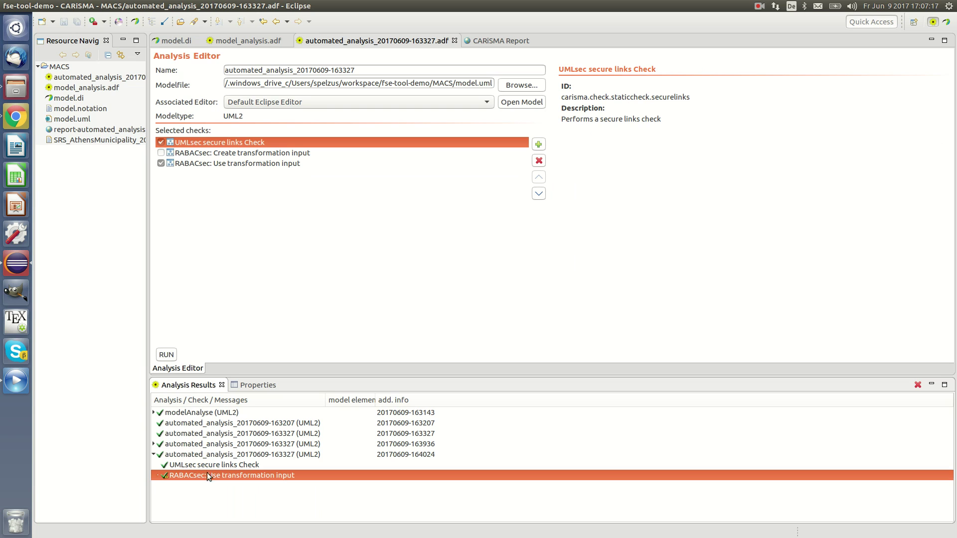
pyautogui.click(199, 466)
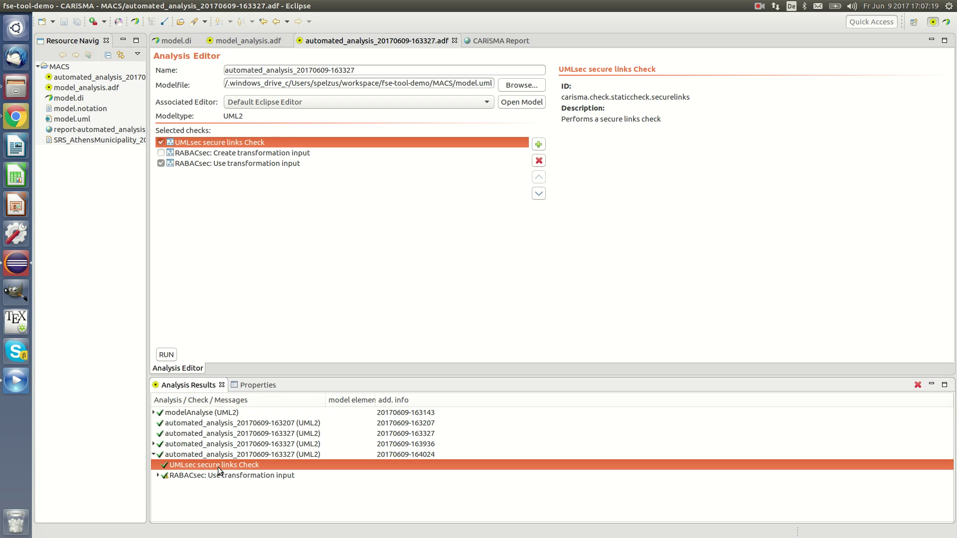
pyautogui.click(244, 473)
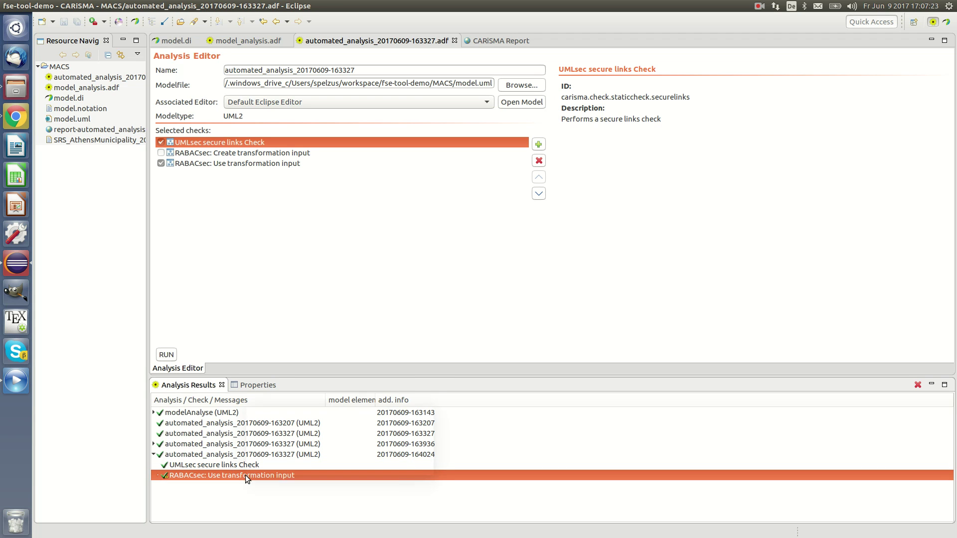
pyautogui.rightClick(245, 474)
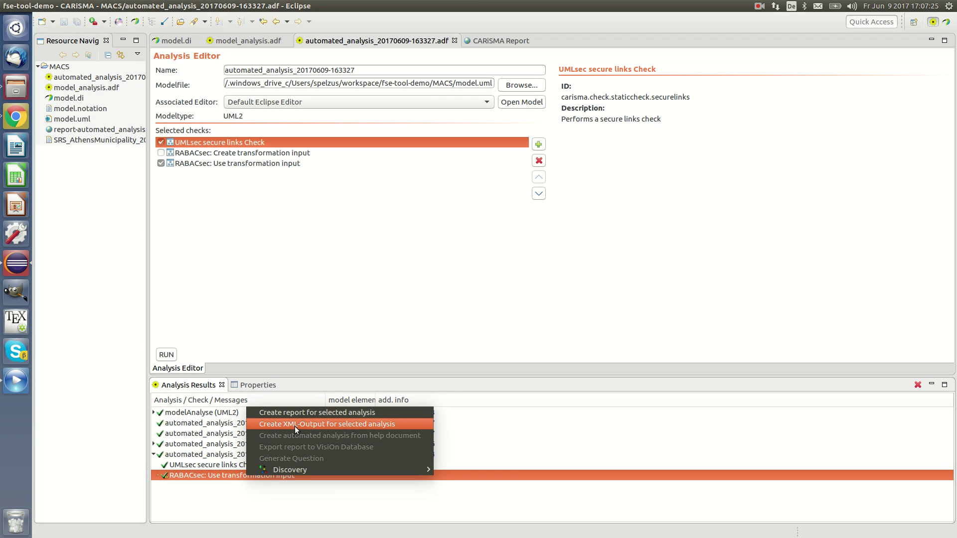
pyautogui.click(295, 412)
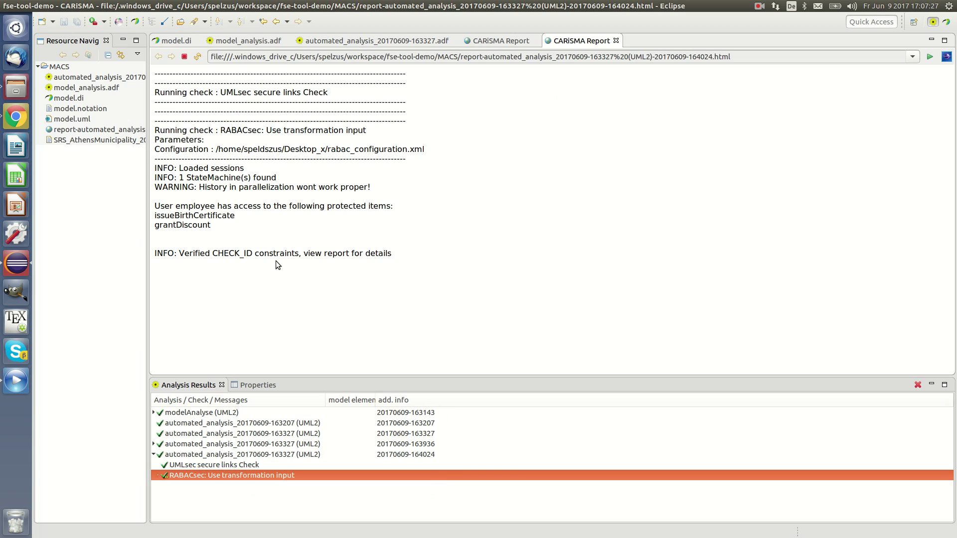